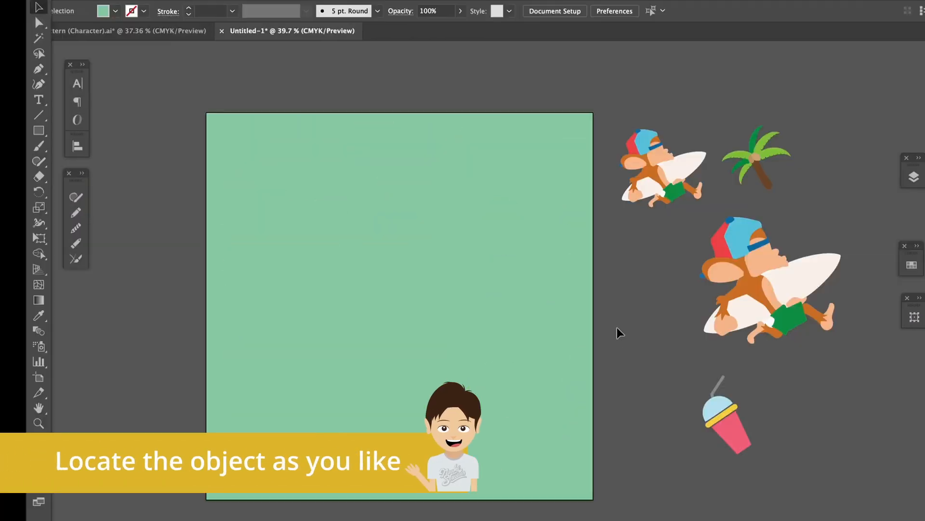
# Place the large monkeys across the artboard's left edge, the small monkey across its top edge, and the palm and drink inside
pyautogui.moveTo(766, 280); pyautogui.dragTo(247, 444)
pyautogui.moveTo(723, 426); pyautogui.dragTo(311, 324)
pyautogui.moveTo(664, 180); pyautogui.dragTo(351, 132)
pyautogui.moveTo(328, 311); pyautogui.dragTo(339, 328)
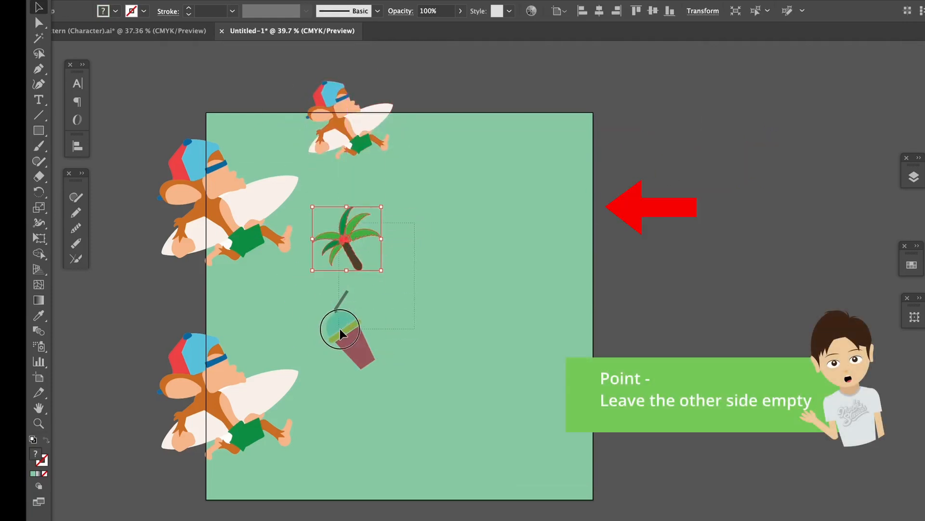
# Shrink the drink cup and position it just below the palm tree
pyautogui.moveTo(340, 328); pyautogui.dragTo(339, 329)
pyautogui.moveTo(354, 332); pyautogui.dragTo(354, 339)
pyautogui.click(676, 305)
pyautogui.click(354, 340)
pyautogui.moveTo(375, 375); pyautogui.dragTo(356, 341)
pyautogui.moveTo(342, 328); pyautogui.dragTo(353, 324)
pyautogui.click(356, 266)
pyautogui.click(360, 276)
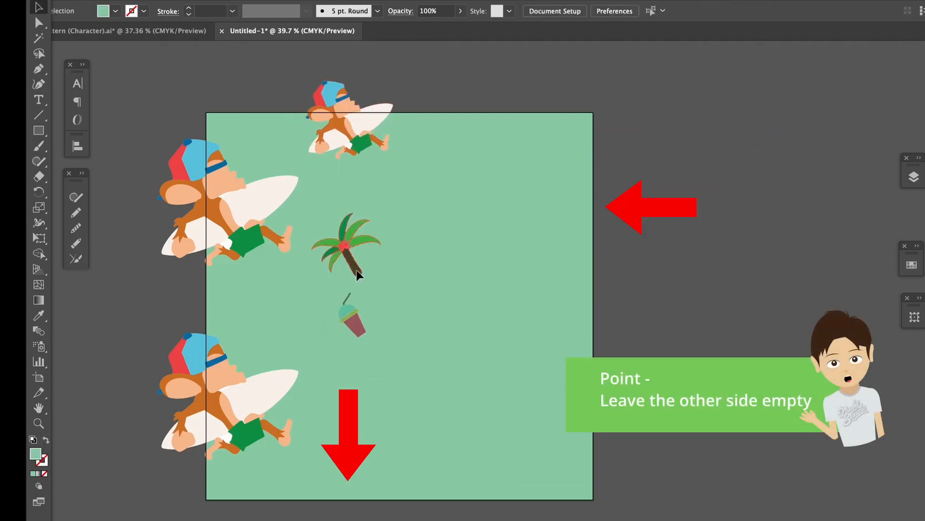
# Copy the palm tree below the cup, then centre-align the column of objects horizontally and distribute it evenly vertically
pyautogui.moveTo(358, 273); pyautogui.dragTo(358, 422)
pyautogui.moveTo(366, 68); pyautogui.dragTo(344, 405)
pyautogui.click(599, 11)
pyautogui.click(710, 11)
pyautogui.click(505, 291)
# Duplicate the column of small monkey, palms and cup to its right and adjust the spacing of both columns
pyautogui.moveTo(314, 69); pyautogui.dragTo(355, 409)
pyautogui.moveTo(355, 409); pyautogui.dragTo(369, 406)
pyautogui.moveTo(369, 313); pyautogui.dragTo(482, 313)
pyautogui.moveTo(352, 52); pyautogui.dragTo(531, 441)
pyautogui.moveTo(477, 409); pyautogui.dragTo(470, 406)
pyautogui.click(522, 427)
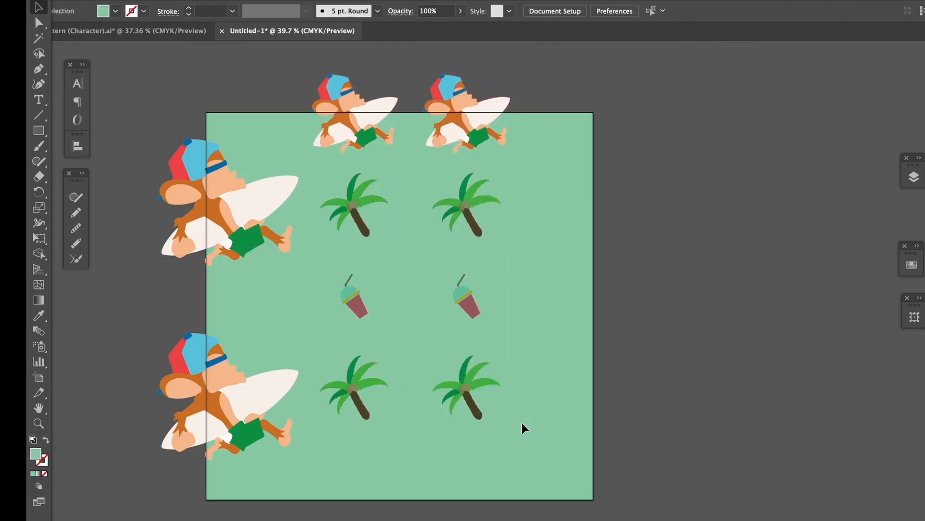
# Duplicate the two large monkeys on the artboard's left edge in place and show the Transform settings
pyautogui.click(267, 204)
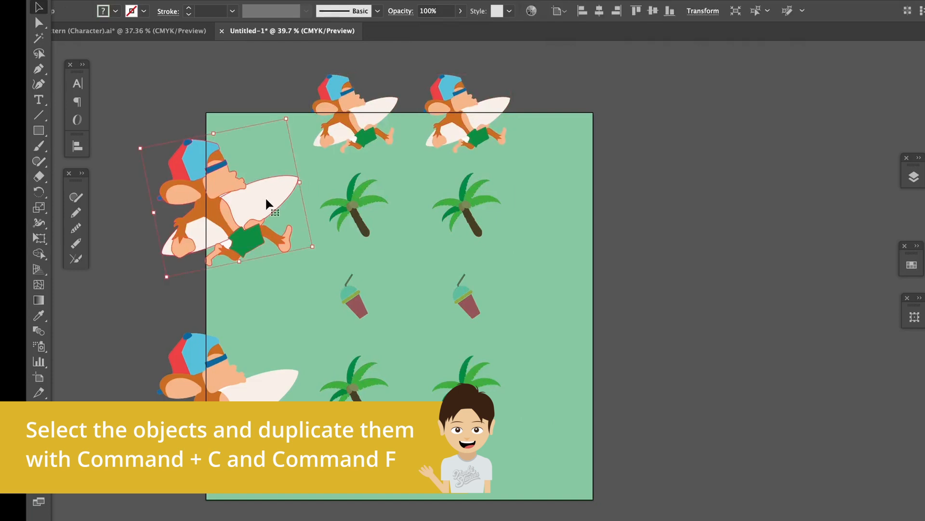
pyautogui.keyDown('shift'); pyautogui.click(253, 381); pyautogui.keyUp('shift')
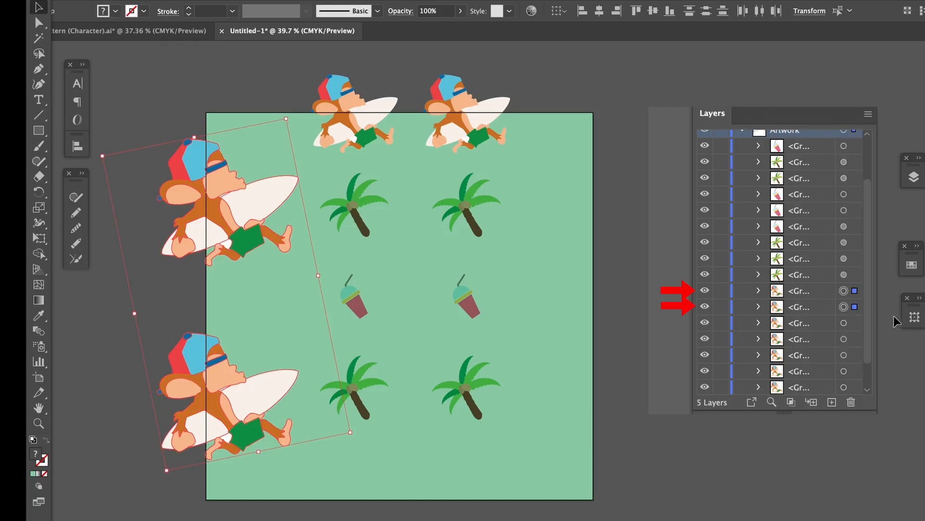
pyautogui.click(914, 317)
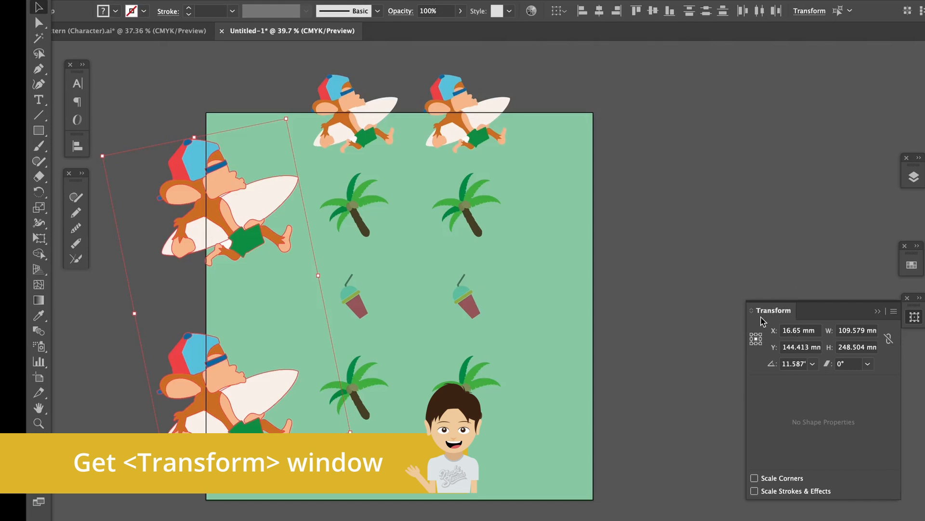
pyautogui.click(877, 311)
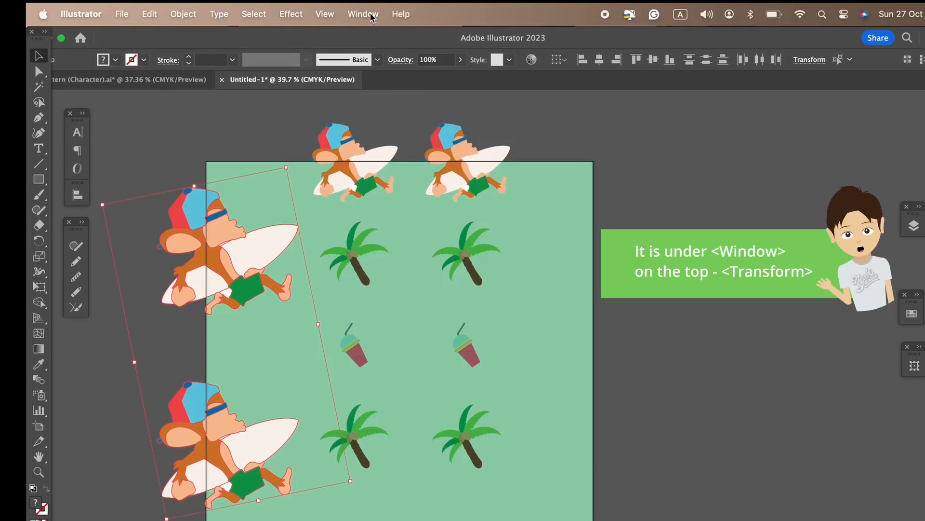
pyautogui.click(370, 14)
pyautogui.scroll(-5, 401, 418)
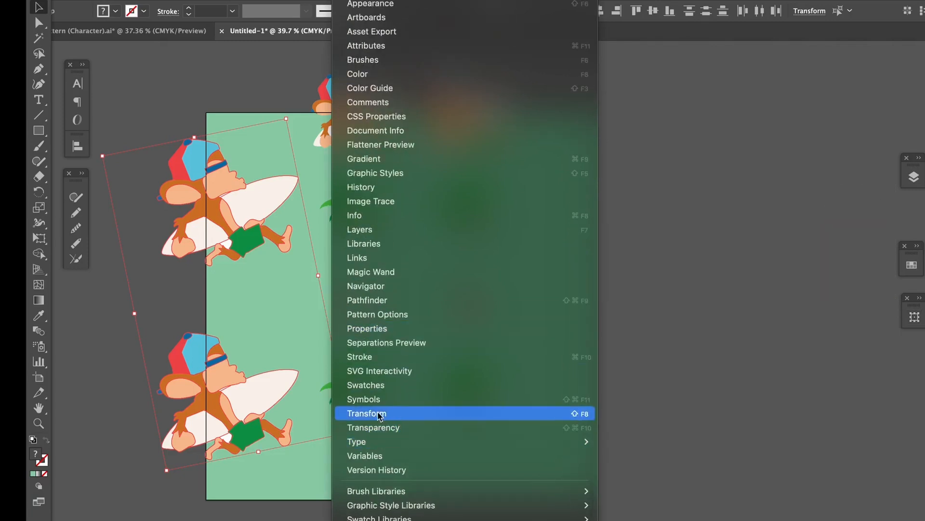
pyautogui.click(462, 414)
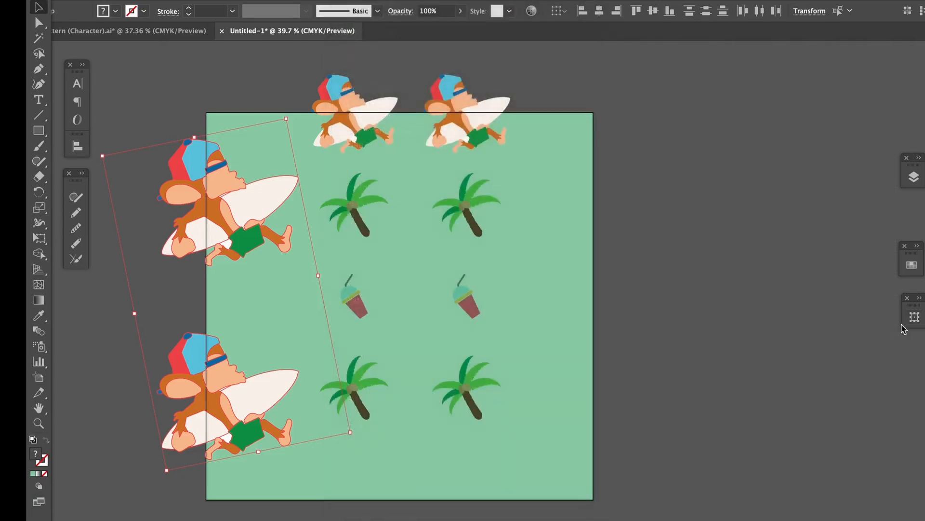
pyautogui.click(913, 319)
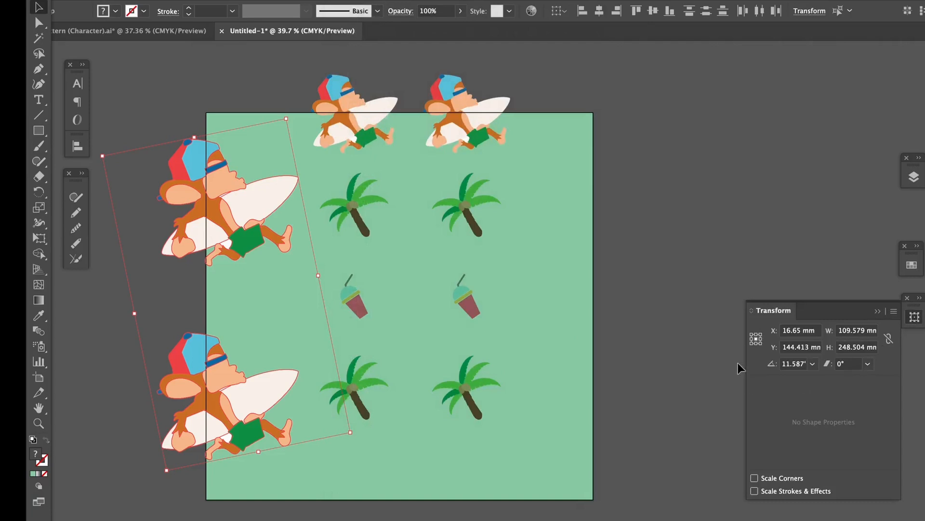
# Shift the copied large monkeys to the artboard's right edge by adding +300 to their X position
pyautogui.click(802, 331)
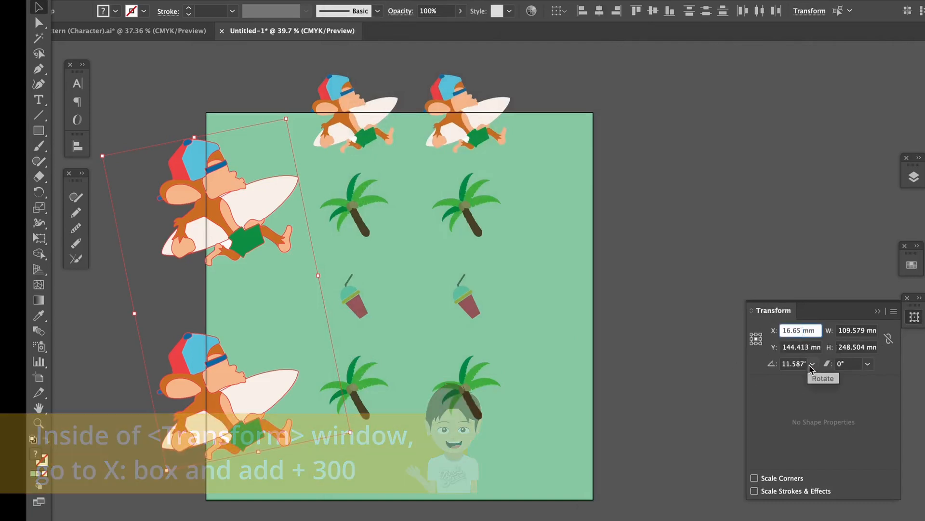
pyautogui.write('+300')
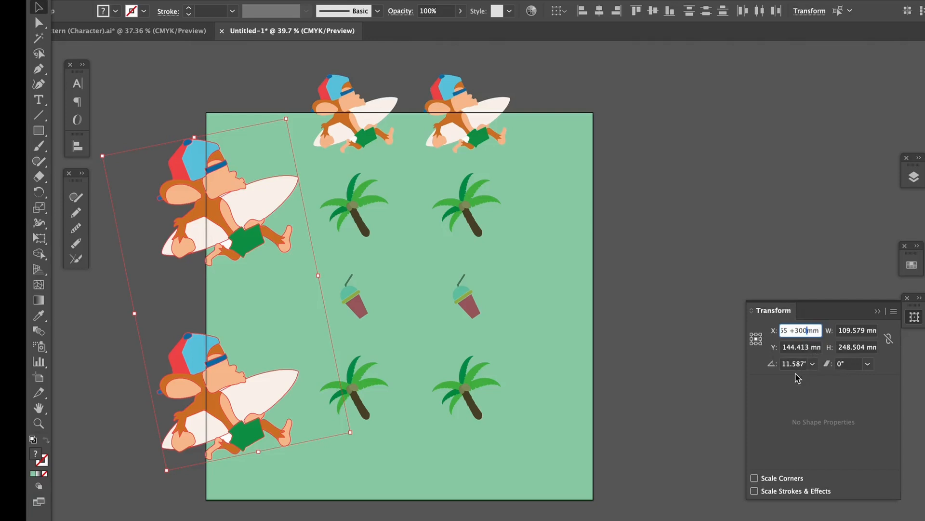
pyautogui.press('Return')
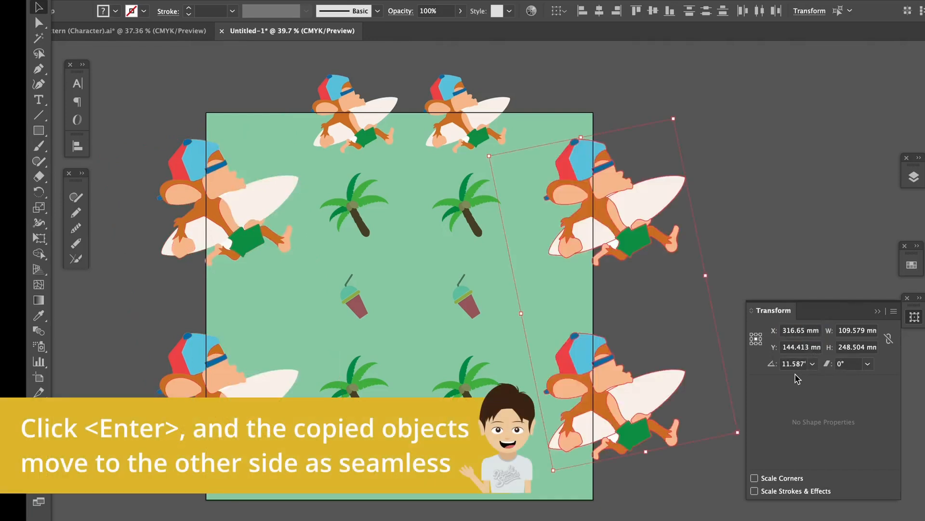
pyautogui.click(768, 244)
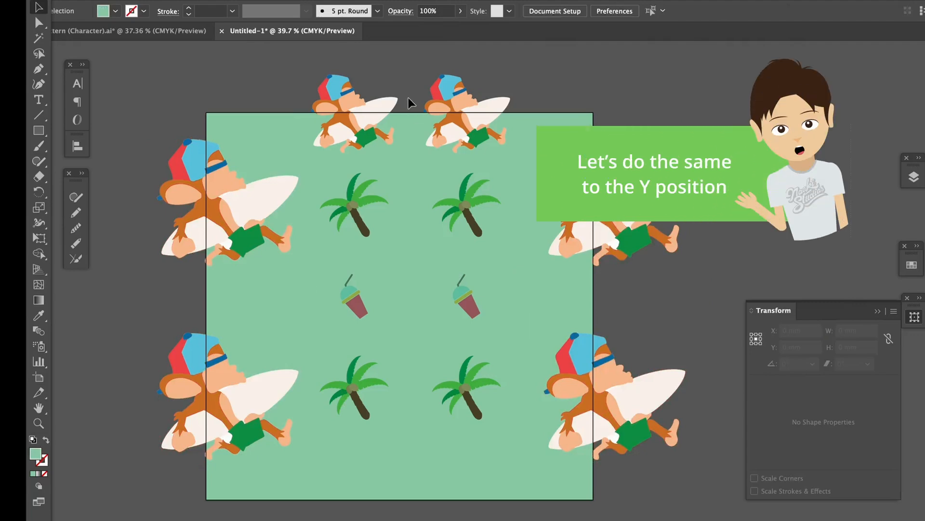
# Duplicate the two small monkeys on the top edge onto the bottom edge by adding +300 to their Y position
pyautogui.moveTo(302, 57); pyautogui.dragTo(473, 136)
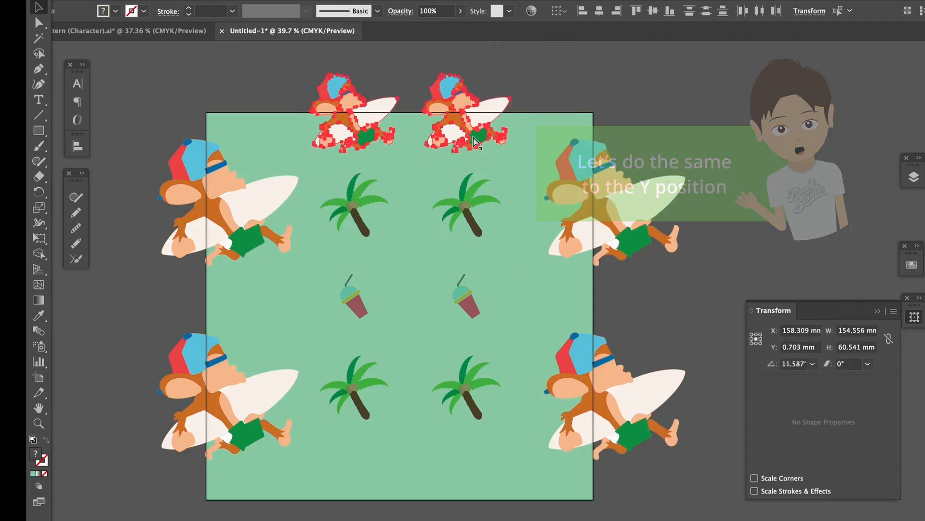
pyautogui.click(803, 348)
pyautogui.write('+300')
pyautogui.hotkey('alt', 'Return')
# Place a smaller copy of the palm tree beside the right cup and another beside the left cup
pyautogui.click(470, 226)
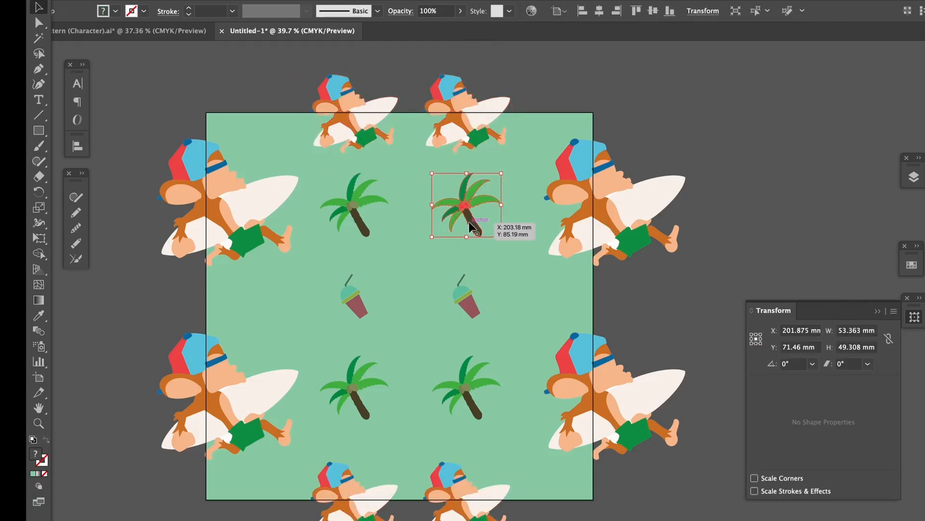
pyautogui.moveTo(469, 222); pyautogui.dragTo(539, 309)
pyautogui.moveTo(572, 259); pyautogui.dragTo(558, 272)
pyautogui.moveTo(541, 306); pyautogui.dragTo(268, 300)
pyautogui.click(553, 304)
pyautogui.click(553, 302)
pyautogui.click(631, 292)
# Spread the two middle columns of monkeys, palms and cups slightly further apart
pyautogui.scroll(-3, 631, 293)
pyautogui.hscroll(2, 632, 293)
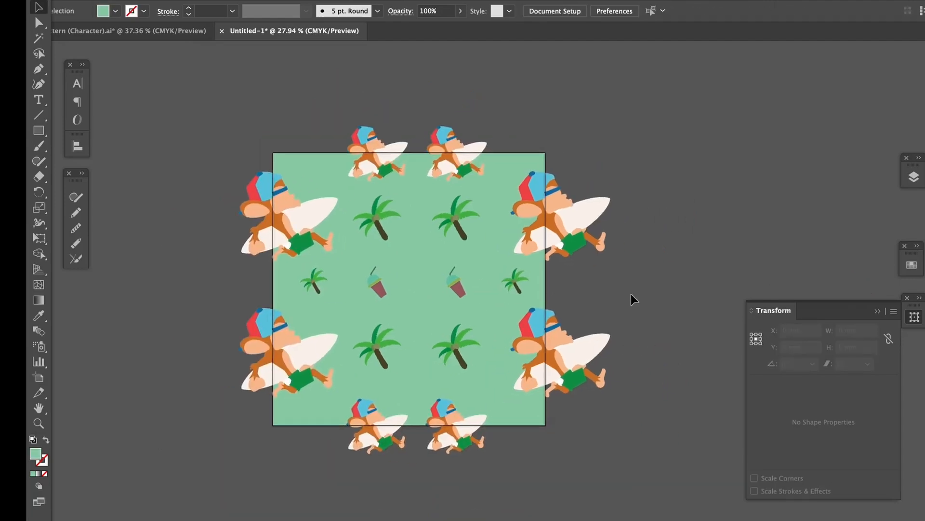
pyautogui.moveTo(345, 110); pyautogui.dragTo(387, 437)
pyautogui.press('Left')
pyautogui.hotkey('shift', 'Left')
pyautogui.moveTo(443, 103); pyautogui.dragTo(487, 421)
pyautogui.click(636, 264)
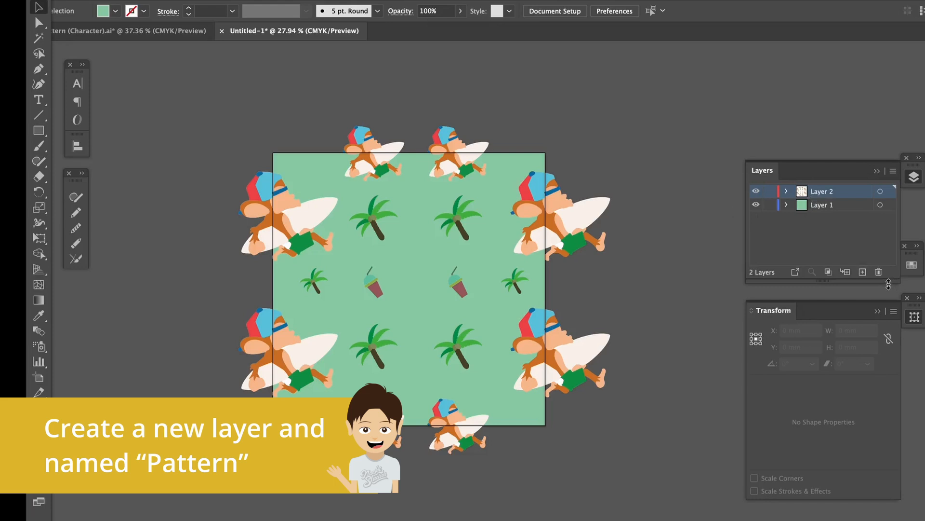
# Create a new layer above the others and name it Pattern
pyautogui.click(863, 272)
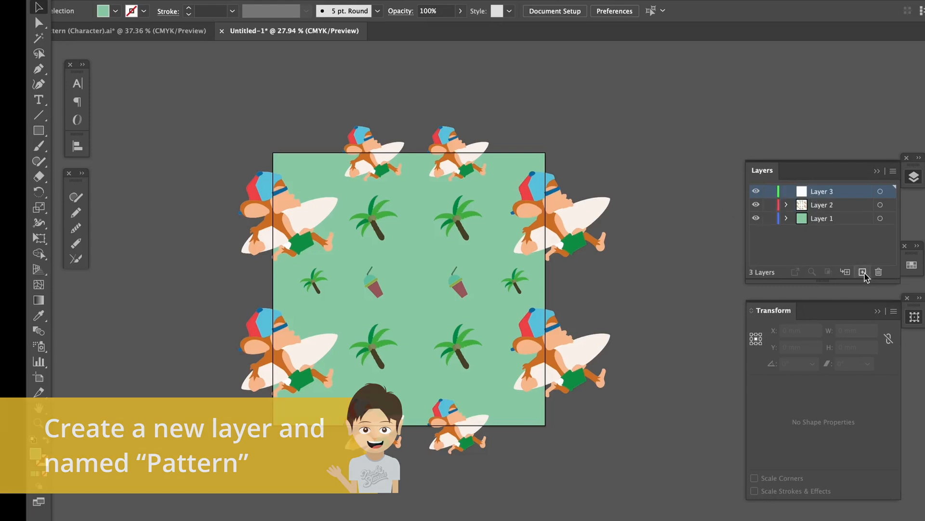
pyautogui.doubleClick(828, 193)
pyautogui.write('Pattern')
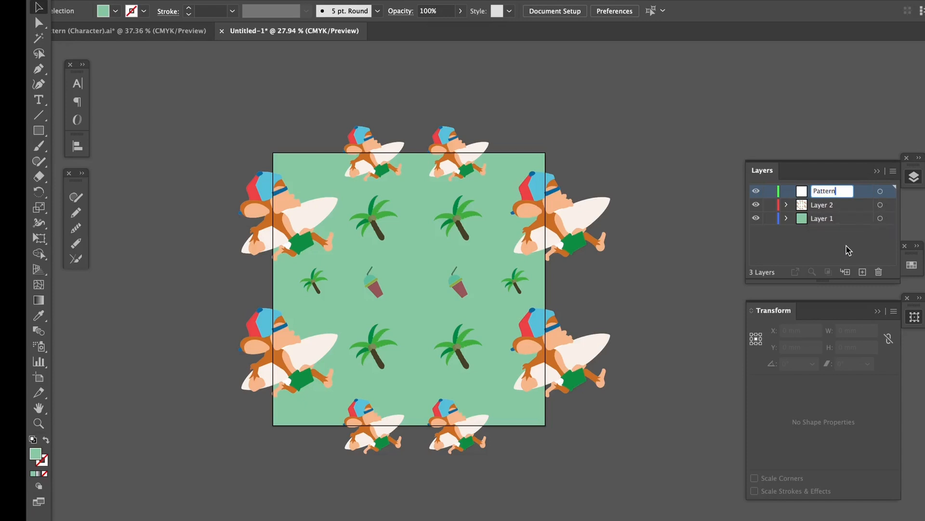
pyautogui.press('Return')
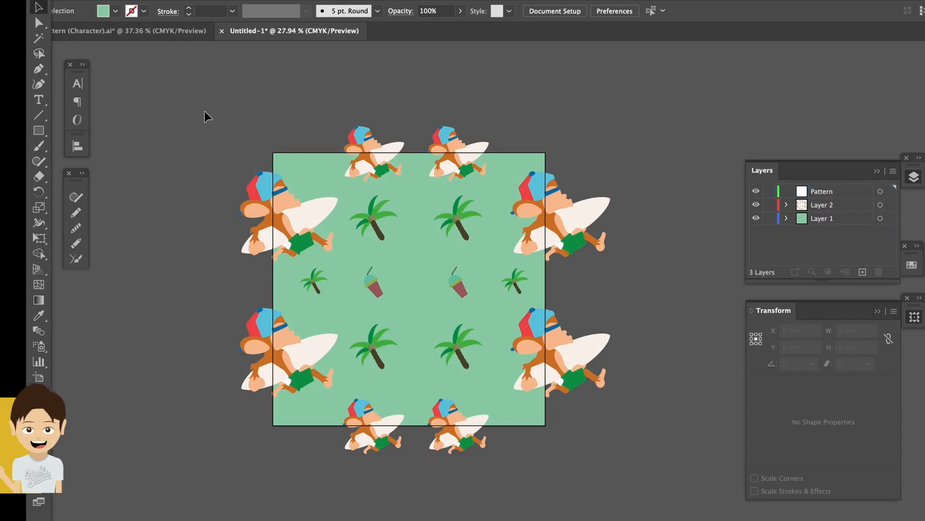
# Copy all the artwork into the Pattern layer as one group, with Layer 1 and Layer 2 hidden
pyautogui.hotkey('ctrl', 'a')
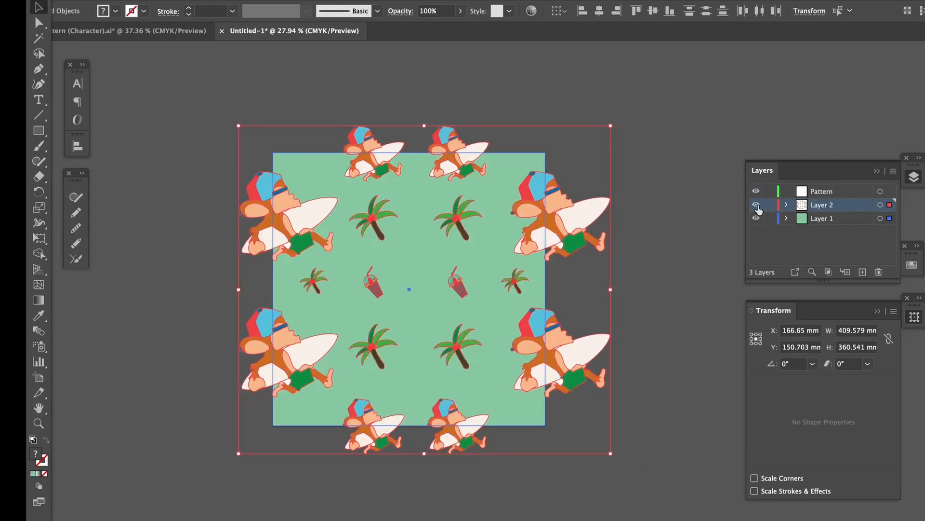
pyautogui.moveTo(756, 205); pyautogui.dragTo(756, 218)
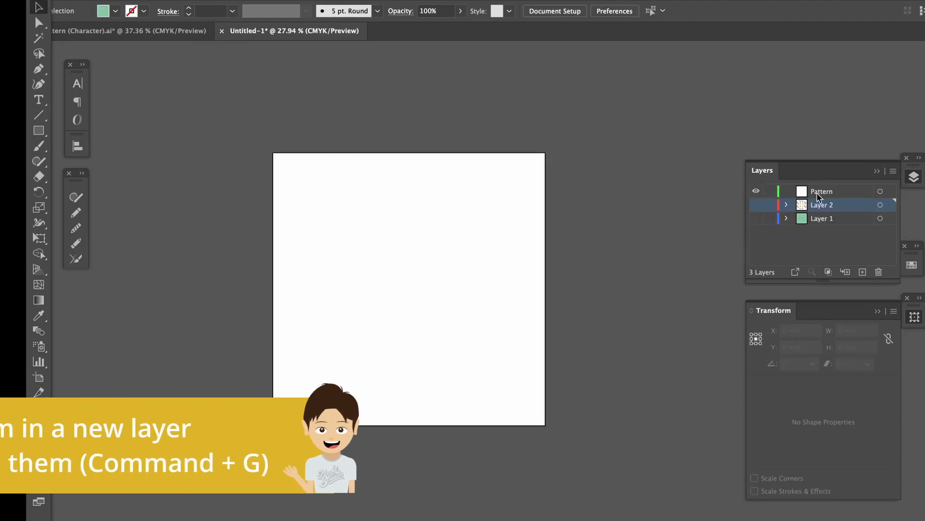
pyautogui.click(836, 194)
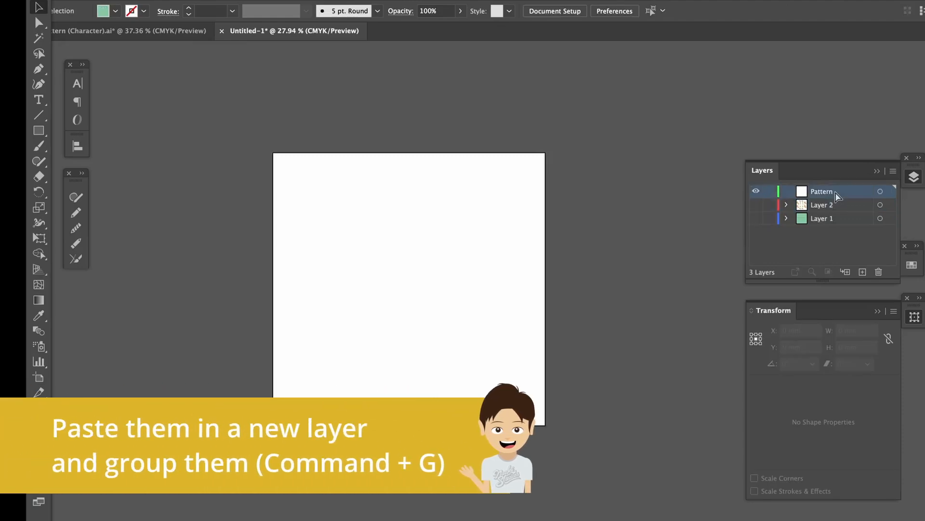
pyautogui.press('super+v')
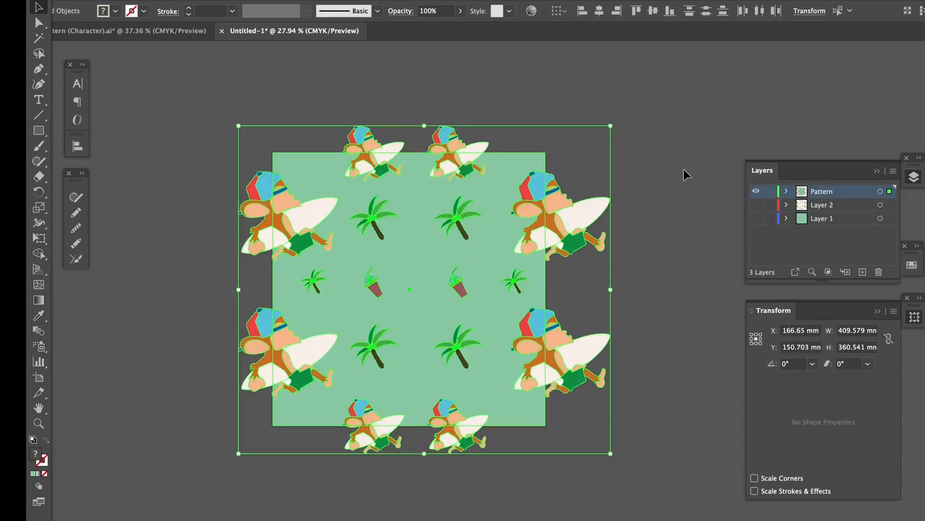
pyautogui.press('super+g')
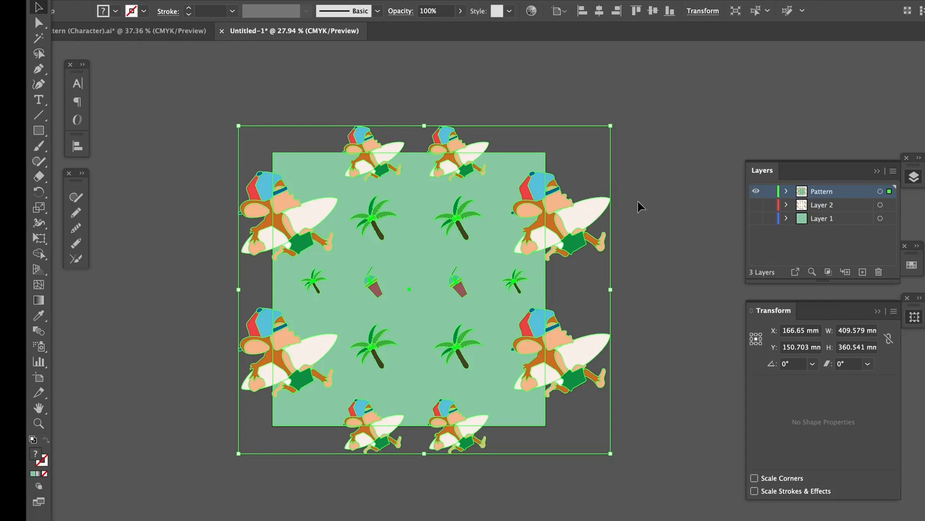
pyautogui.moveTo(525, 259); pyautogui.dragTo(504, 284)
pyautogui.click(638, 282)
# Draw a 300 × 300 mm square on top of the artwork, exactly covering the artboard
pyautogui.press('m')
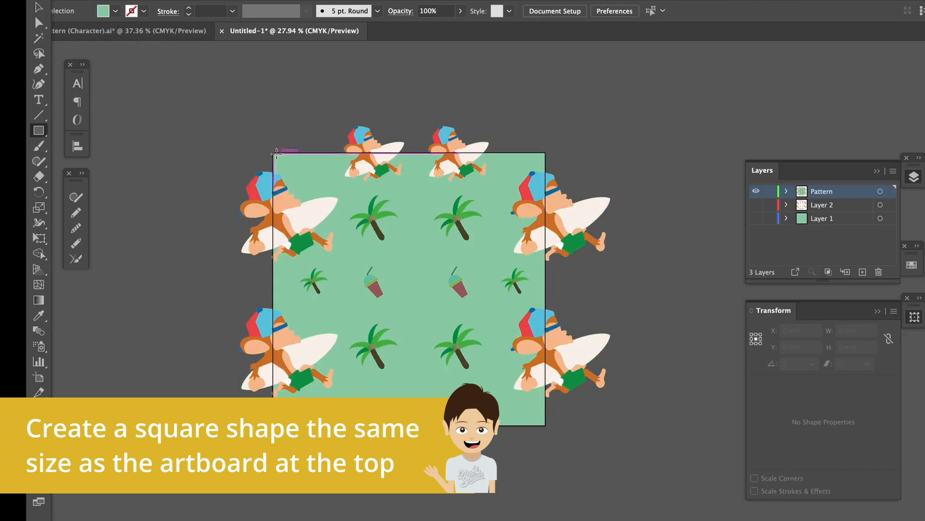
pyautogui.moveTo(275, 155); pyautogui.dragTo(545, 425)
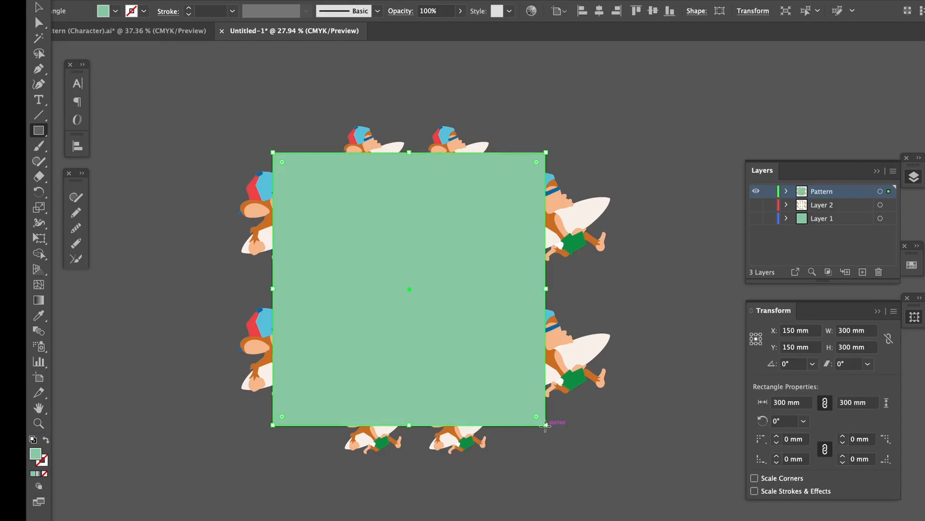
pyautogui.press('v')
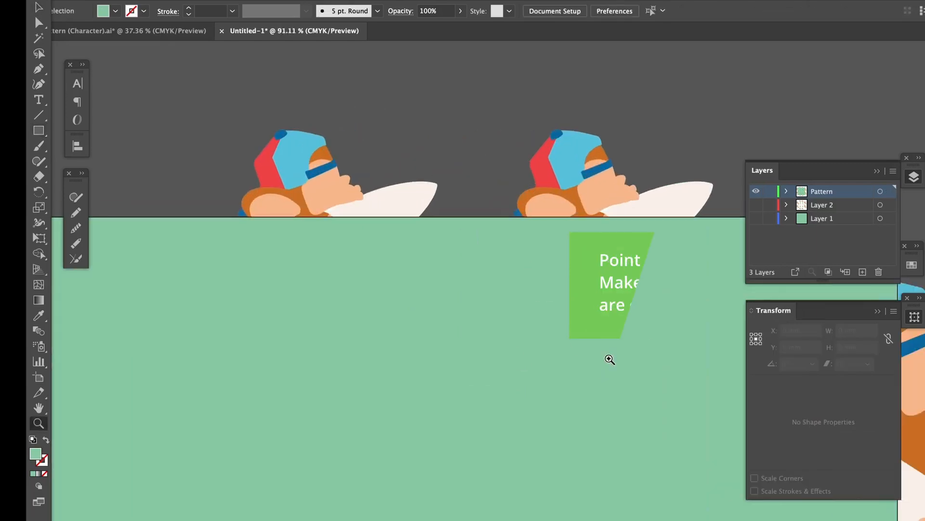
# Examine at close range how the square's edges line up with the artboard on each side
pyautogui.press('v')
pyautogui.click(454, 222)
pyautogui.moveTo(454, 218); pyautogui.dragTo(454, 221)
pyautogui.scroll(-10, 481, 182)
pyautogui.hscroll(-3, 481, 182)
pyautogui.moveTo(153, 182); pyautogui.dragTo(153, 232)
pyautogui.scroll(-4, 387, 299)
pyautogui.hscroll(3, 387, 299)
pyautogui.moveTo(456, 444); pyautogui.dragTo(456, 444)
pyautogui.hscroll(8, 535, 384)
pyautogui.moveTo(609, 262); pyautogui.dragTo(610, 262)
pyautogui.click(674, 284)
pyautogui.scroll(-5, 675, 284)
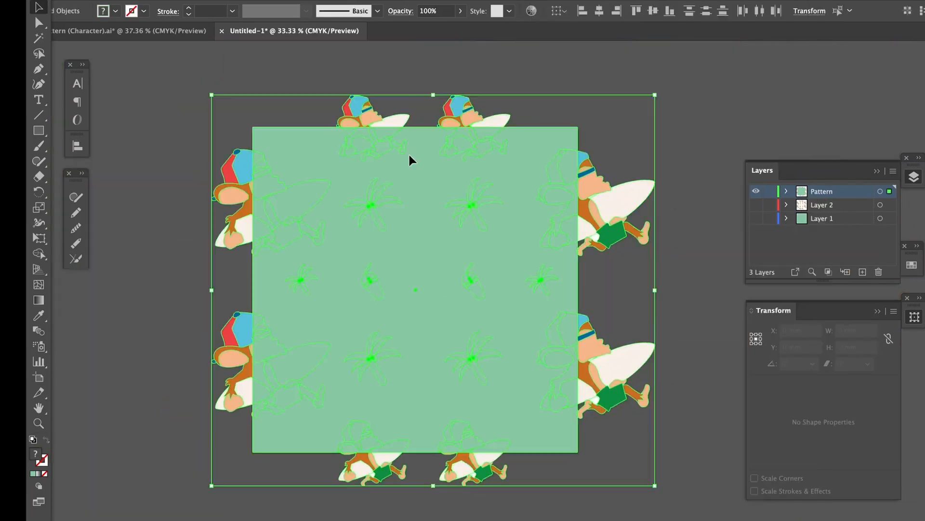
# Clip the grouped artwork to the square with a clipping mask and leave the clipped group selected
pyautogui.click(407, 62)
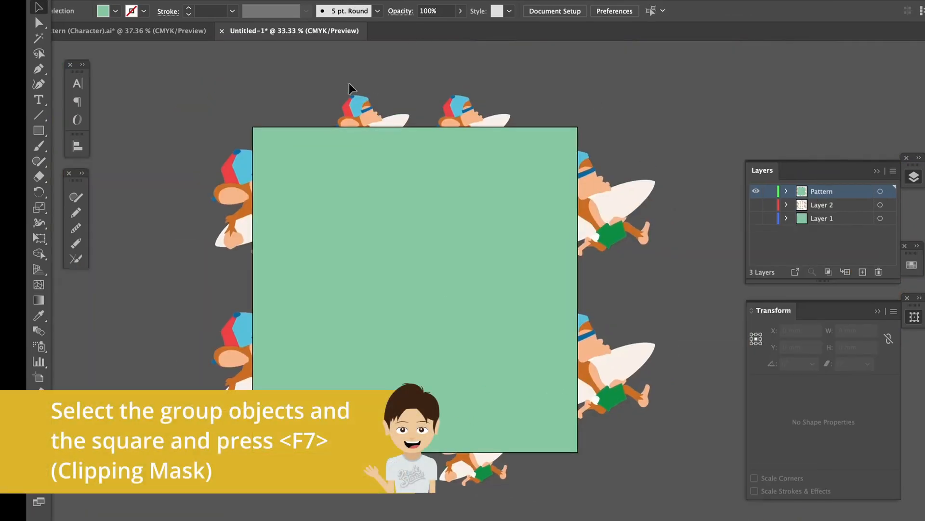
pyautogui.moveTo(351, 86); pyautogui.dragTo(408, 153)
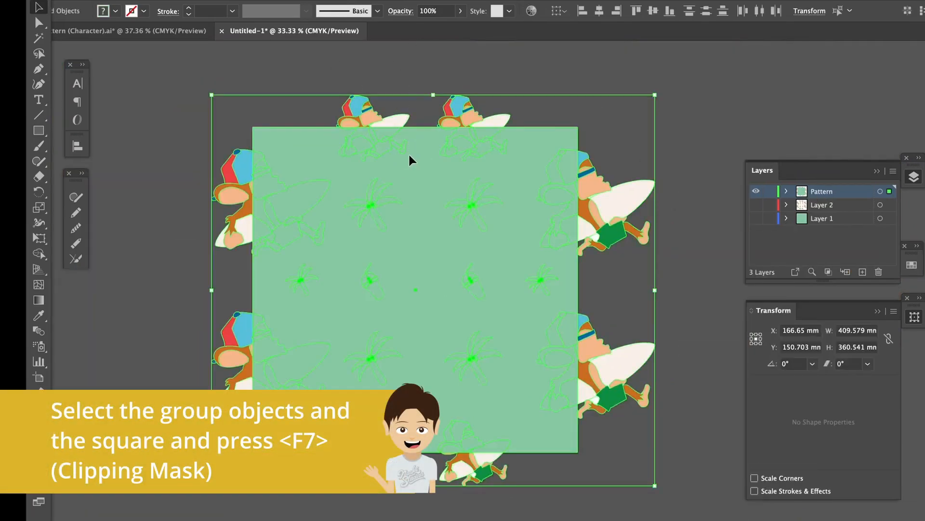
pyautogui.press('a')
pyautogui.hotkey('ctrl', '7')
pyautogui.press('v')
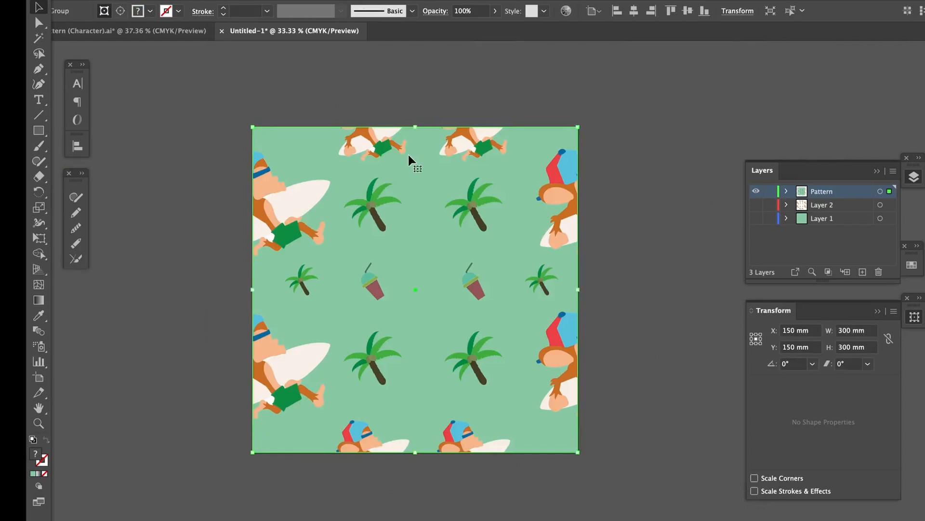
pyautogui.click(629, 156)
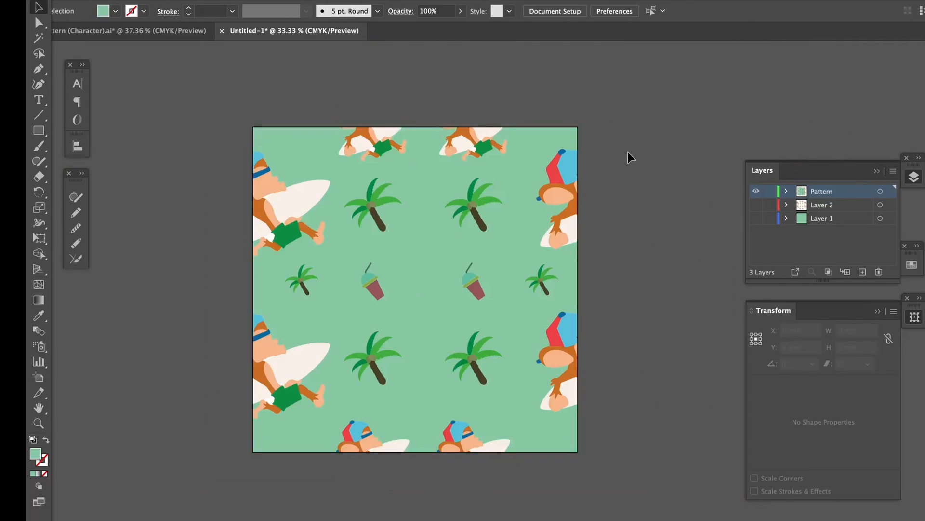
pyautogui.click(573, 178)
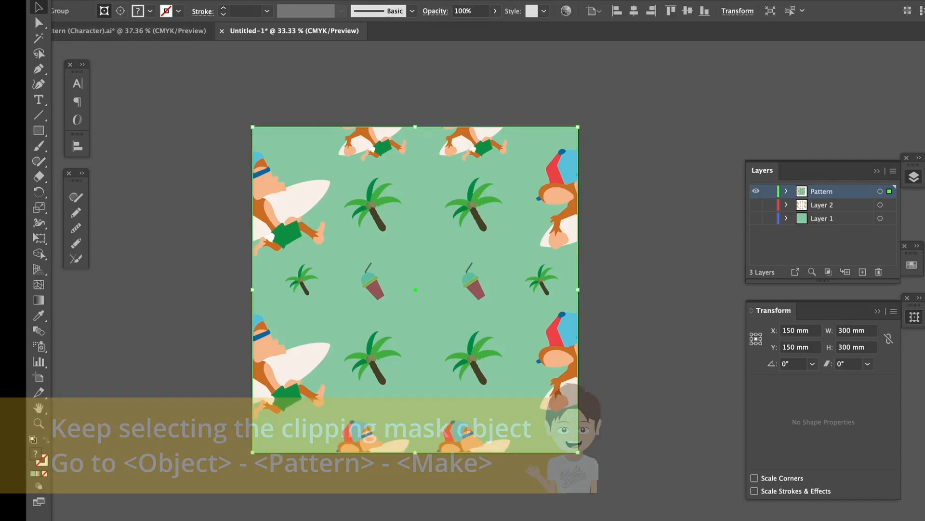
# Make a grid pattern from the clipped group, with the tile sized to the art
pyautogui.click(190, 10)
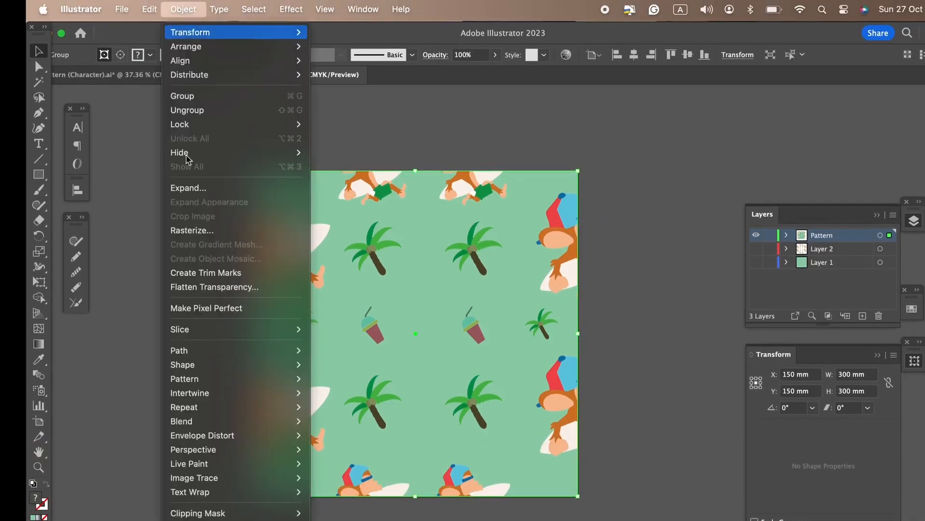
pyautogui.moveTo(208, 381)
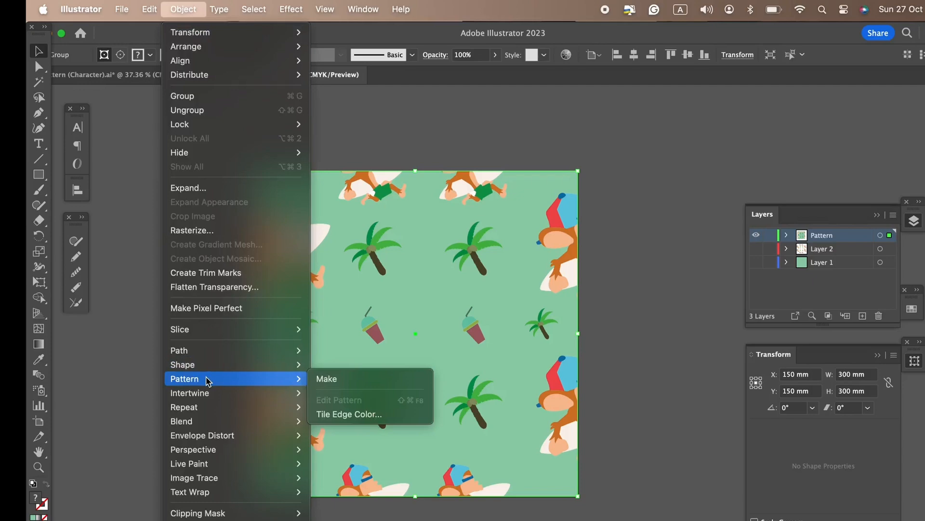
pyautogui.click(343, 383)
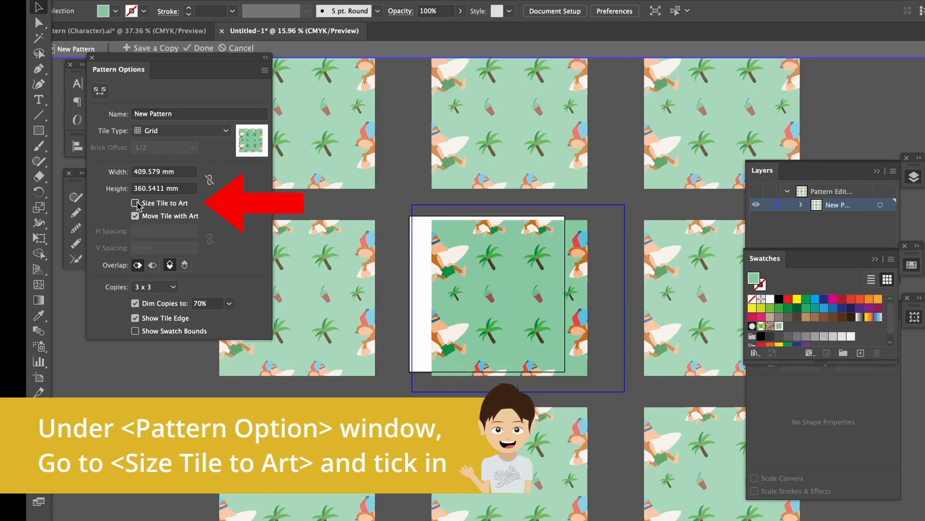
pyautogui.click(136, 203)
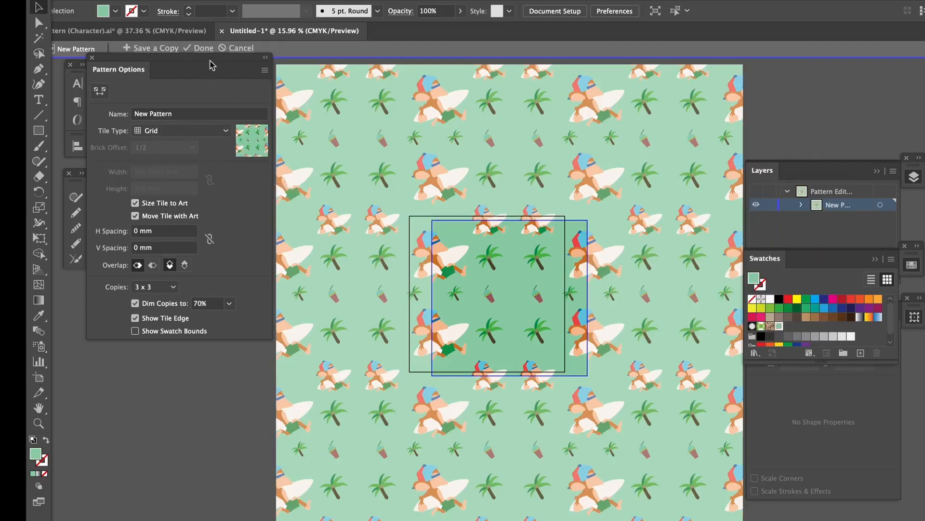
pyautogui.moveTo(211, 64); pyautogui.dragTo(218, 128)
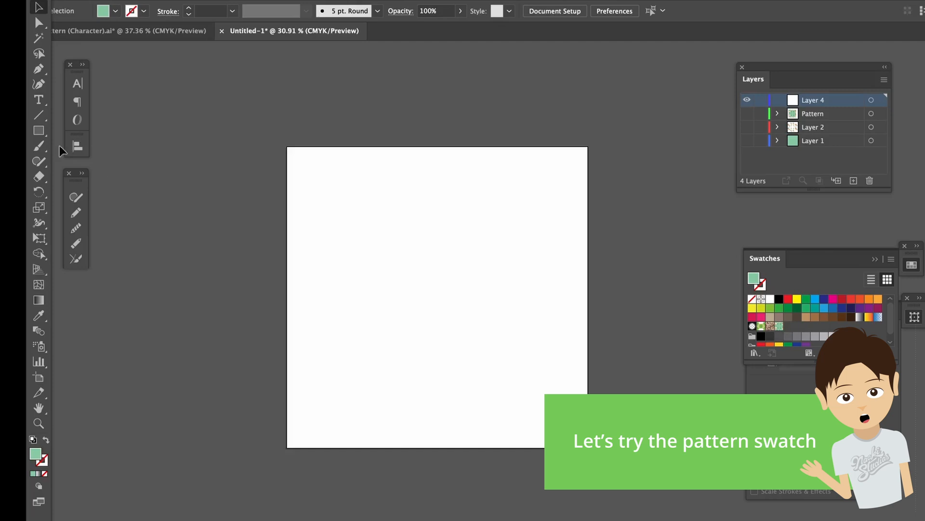
# Draw a rectangle in the middle of the blank artboard on Layer 4 and fill it with the new monkey pattern swatch
pyautogui.click(40, 130)
pyautogui.moveTo(347, 241); pyautogui.dragTo(523, 397)
pyautogui.click(779, 326)
# Add three pattern-filled rectangles around the first, one about 178 × 128 mm above it and one on either side, and deselect
pyautogui.moveTo(345, 114); pyautogui.dragTo(523, 241)
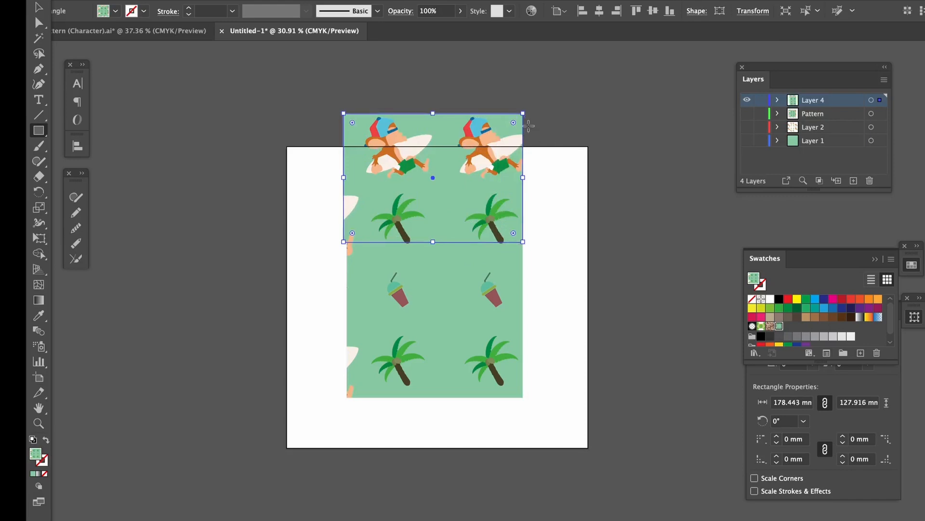
pyautogui.moveTo(523, 138); pyautogui.dragTo(662, 397)
pyautogui.moveTo(185, 143); pyautogui.dragTo(350, 396)
pyautogui.press('v')
pyautogui.click(151, 270)
# Extend the pattern area with two large overlapping rectangles below the artboard's middle and one about 198 × 145 mm across its upper edge
pyautogui.press('m')
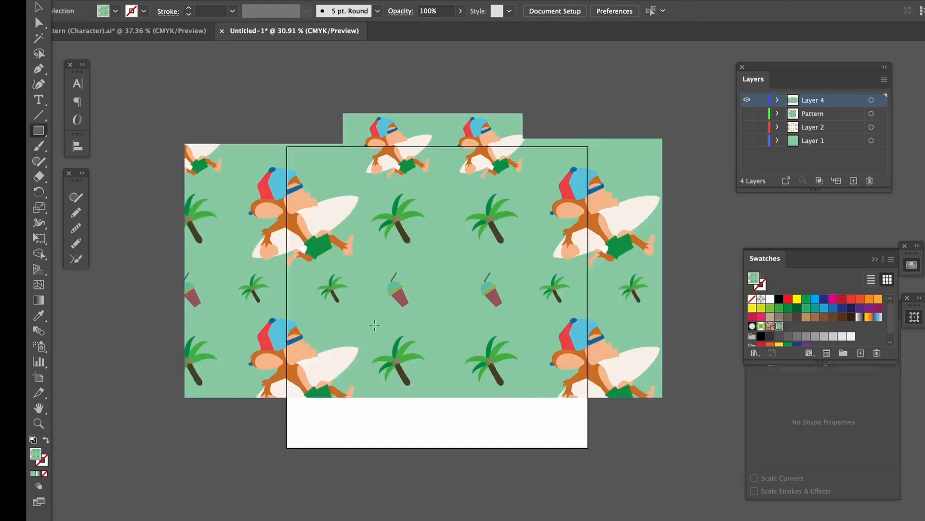
pyautogui.moveTo(217, 340); pyautogui.dragTo(527, 520)
pyautogui.moveTo(419, 281); pyautogui.dragTo(653, 519)
pyautogui.moveTo(274, 96); pyautogui.dragTo(473, 242)
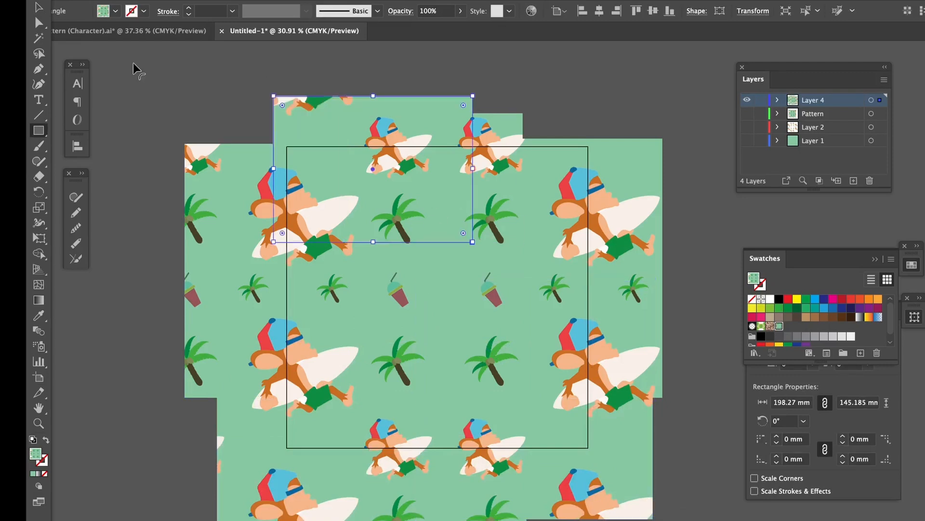
# Draw three more pattern-filled rectangles beyond the artboard's upper-left, upper-right and lower-left corners, and leave everything deselected
pyautogui.moveTo(133, 63); pyautogui.dragTo(384, 306)
pyautogui.moveTo(544, 81); pyautogui.dragTo(705, 305)
pyautogui.moveTo(85, 297); pyautogui.dragTo(221, 520)
pyautogui.press('v')
pyautogui.click(712, 435)
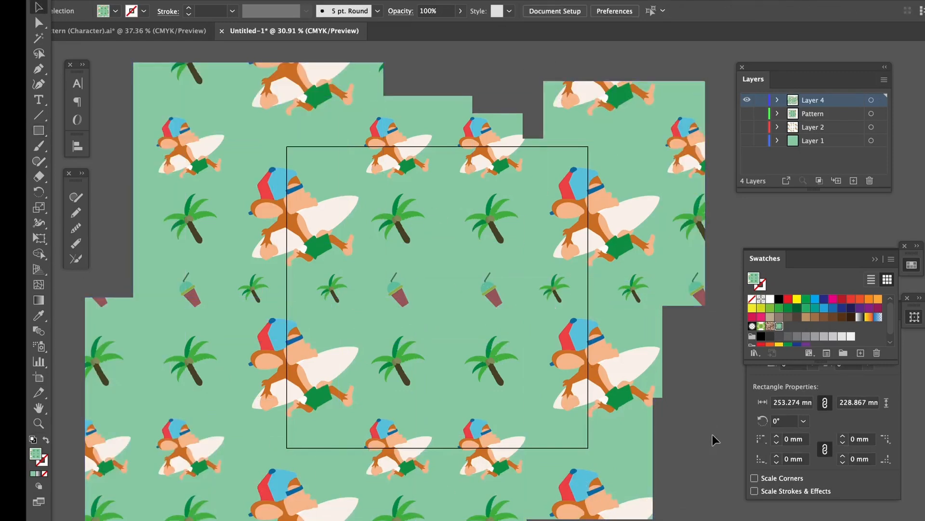